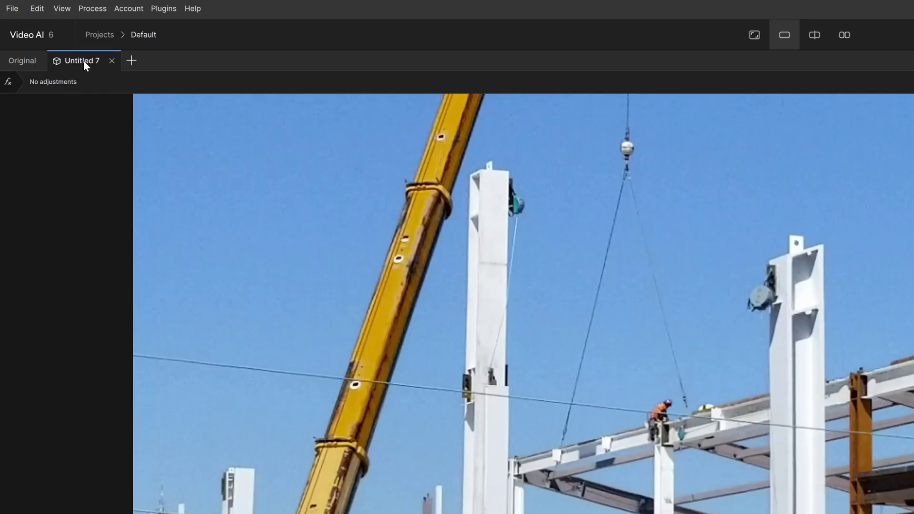
# Step: Start renaming the Untitled 7 tab and type the new name 'Proteus'
pyautogui.doubleClick(84, 61)
pyautogui.write('Prot')
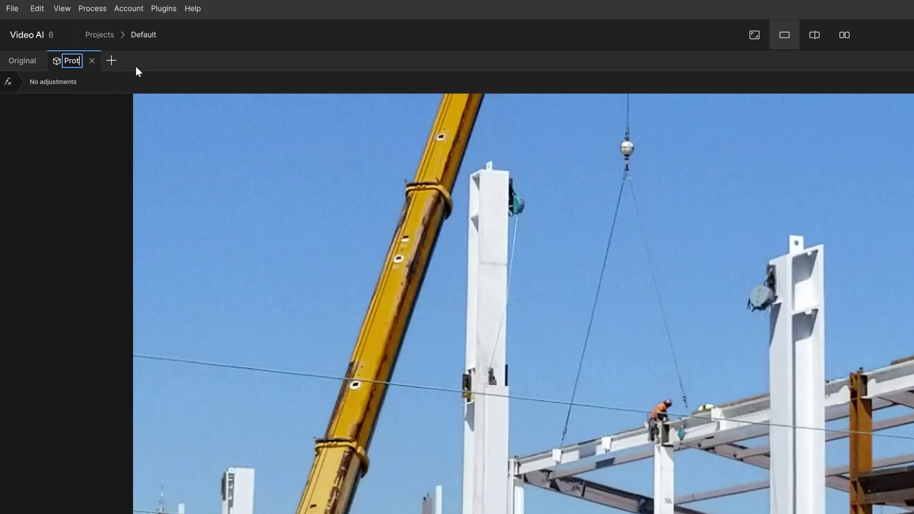
pyautogui.write('eus')
# Step: Confirm the 'Proteus' tab name, turn on Enhancement, and render a 1s preview
pyautogui.press('Return')
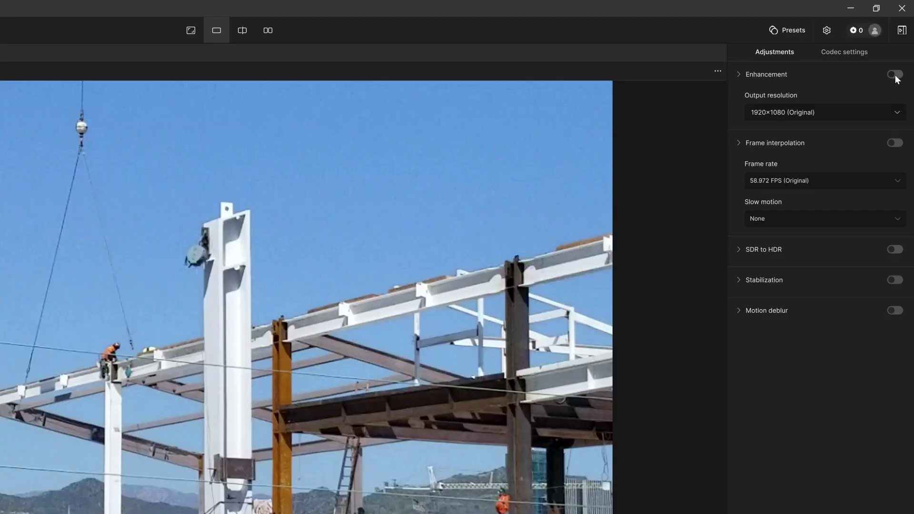
pyautogui.click(900, 58)
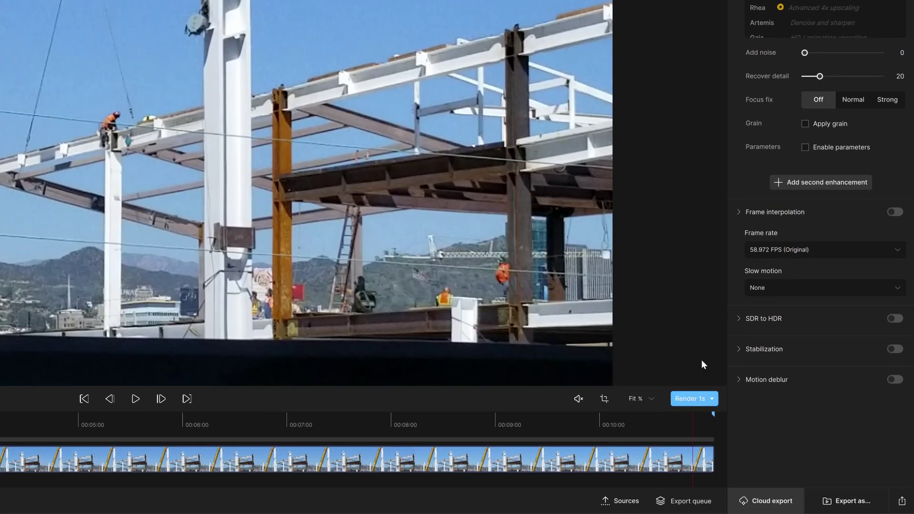
pyautogui.click(712, 399)
pyautogui.click(665, 415)
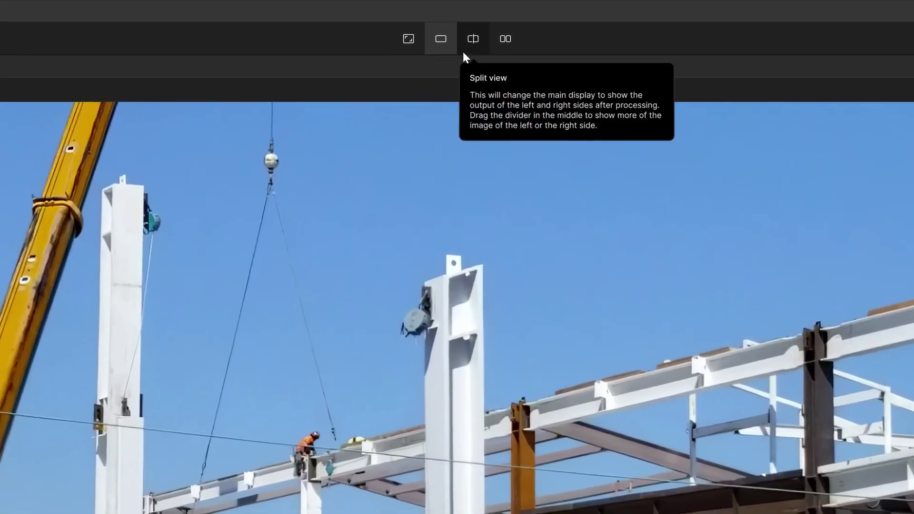
# Step: Try the Split and Side-by-side views, then return to Single view
pyautogui.click(480, 38)
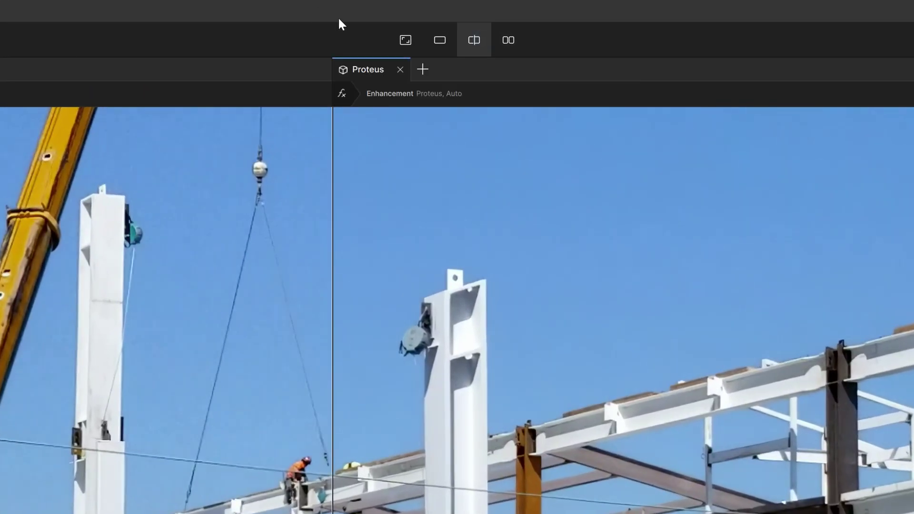
pyautogui.click(508, 39)
pyautogui.click(440, 39)
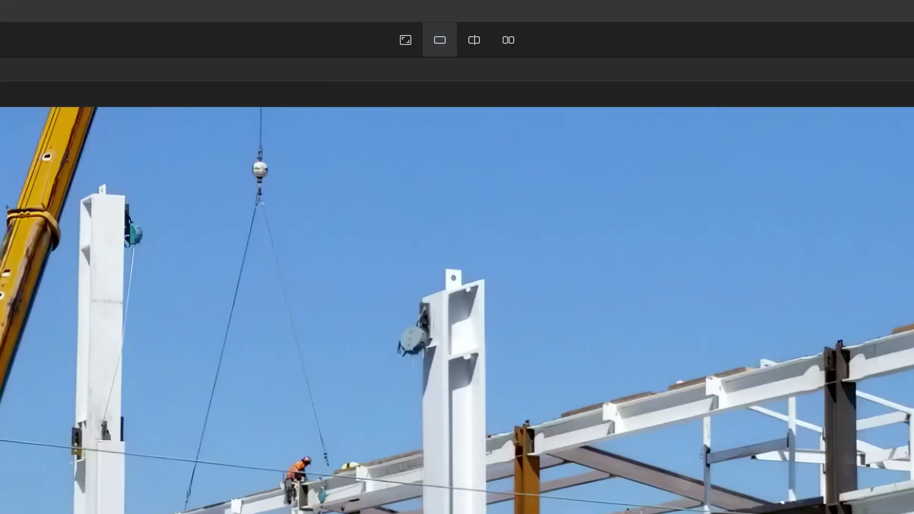
pyautogui.click(352, 315)
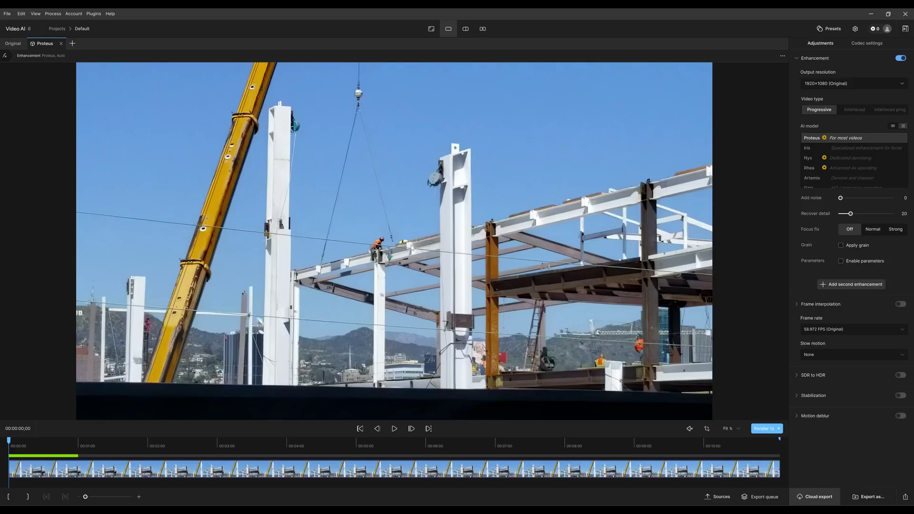
pyautogui.scroll(5, 412, 247)
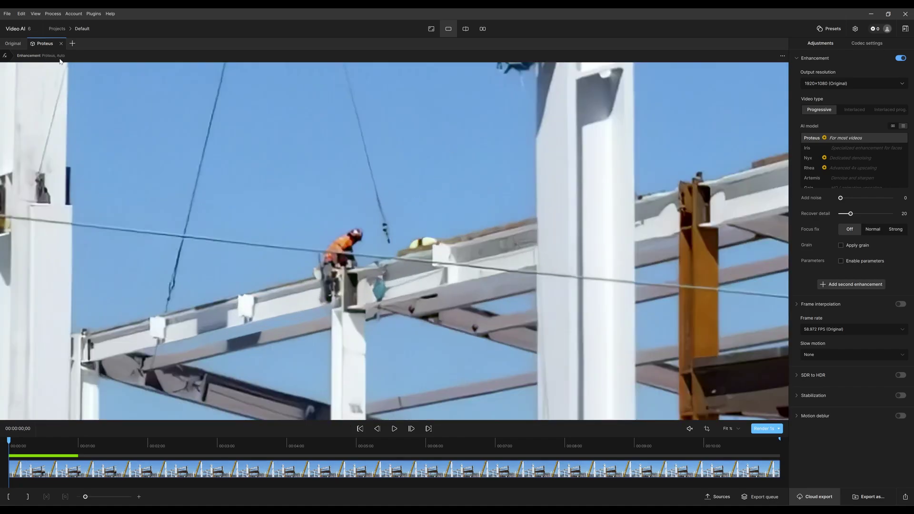
pyautogui.click(446, 212)
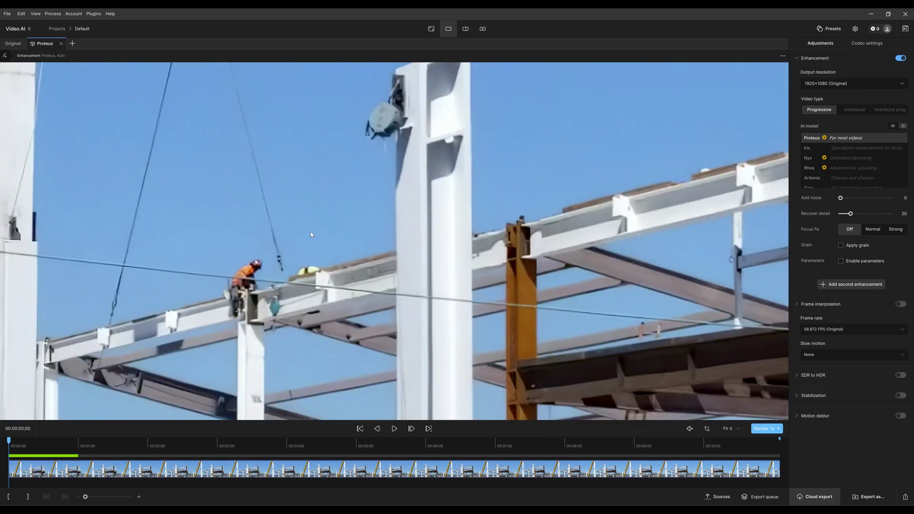
# Step: Set the preview out point at about 1 s and play the Proteus Auto result from the start
pyautogui.click(77, 450)
pyautogui.click(27, 497)
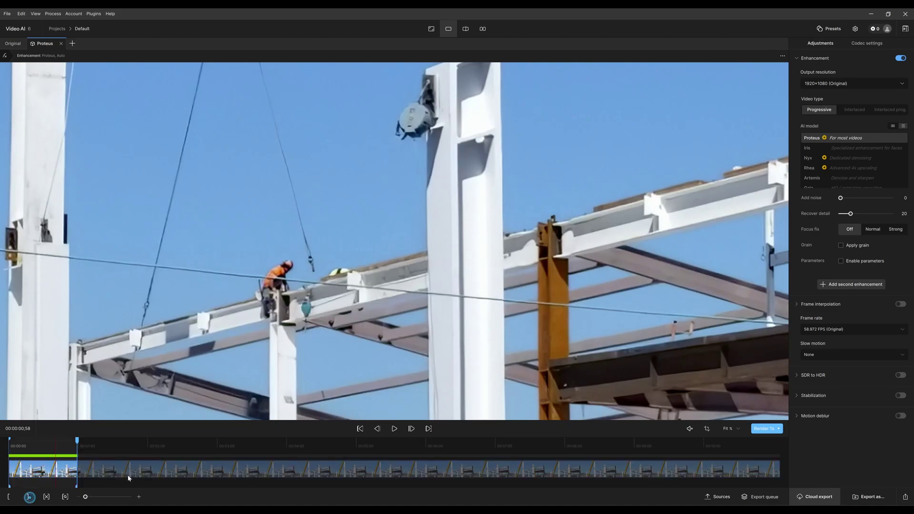
pyautogui.click(361, 429)
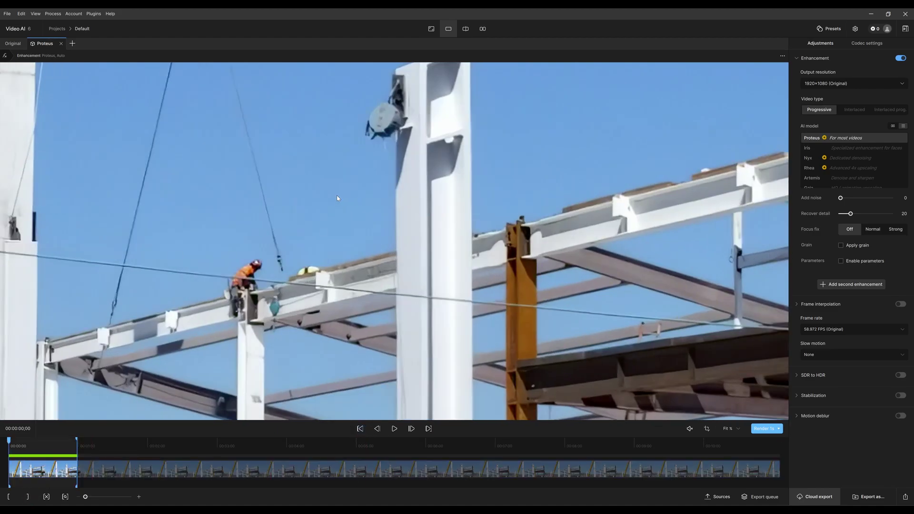
pyautogui.press('space')
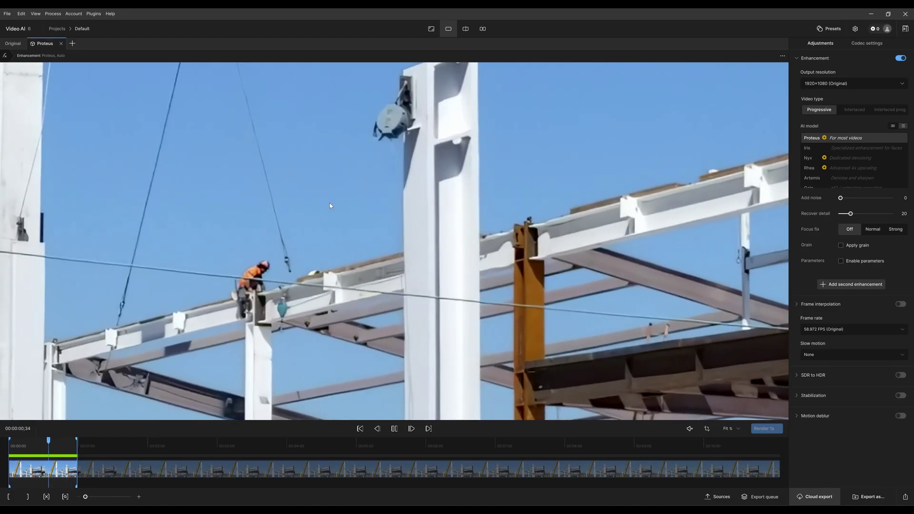
pyautogui.press('space')
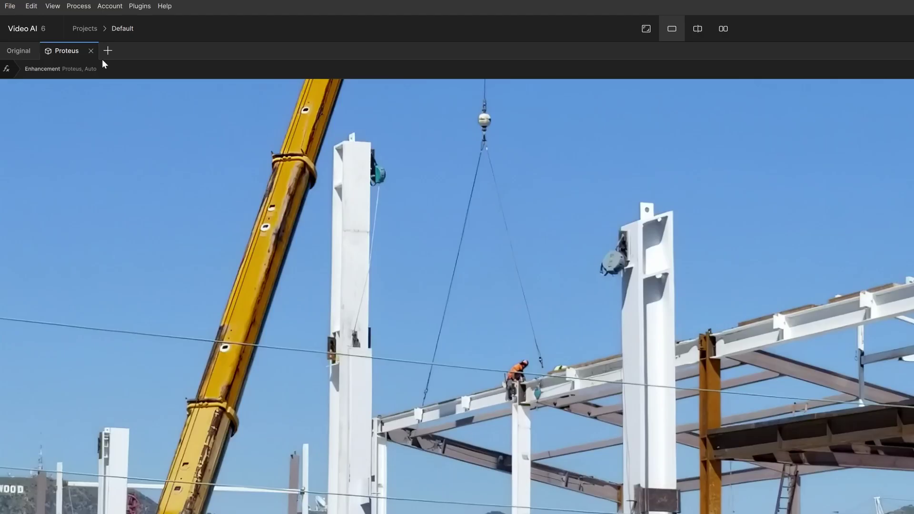
# Step: Add a new enhancement tab and name it 'Proteus Man'
pyautogui.click(109, 51)
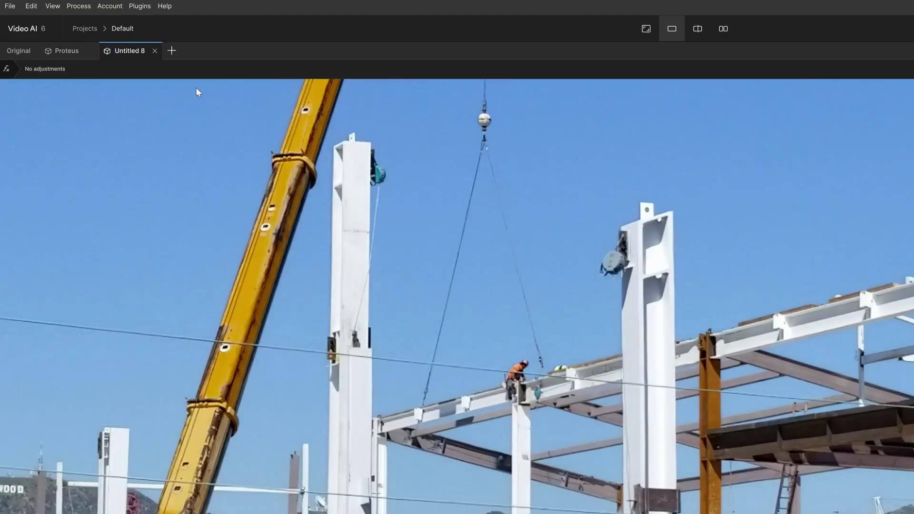
pyautogui.doubleClick(130, 48)
pyautogui.write('Proteus')
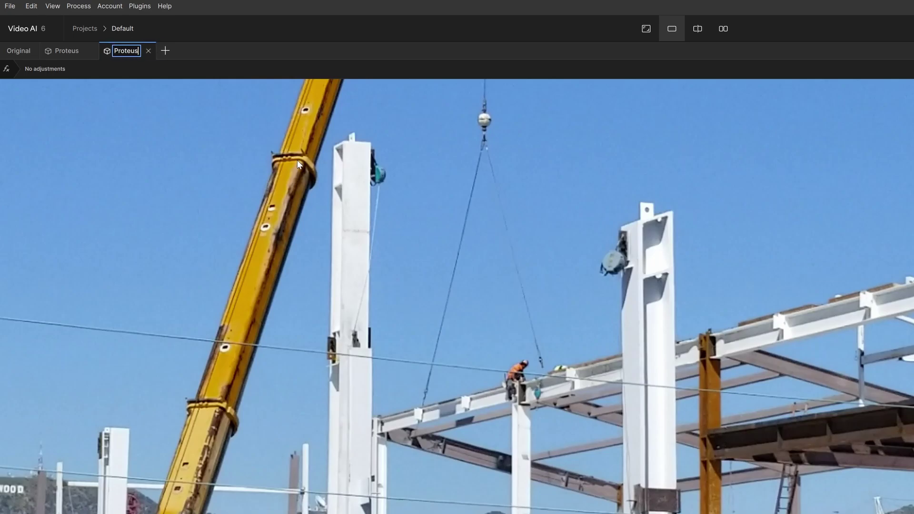
pyautogui.write(' Man')
pyautogui.press('Return')
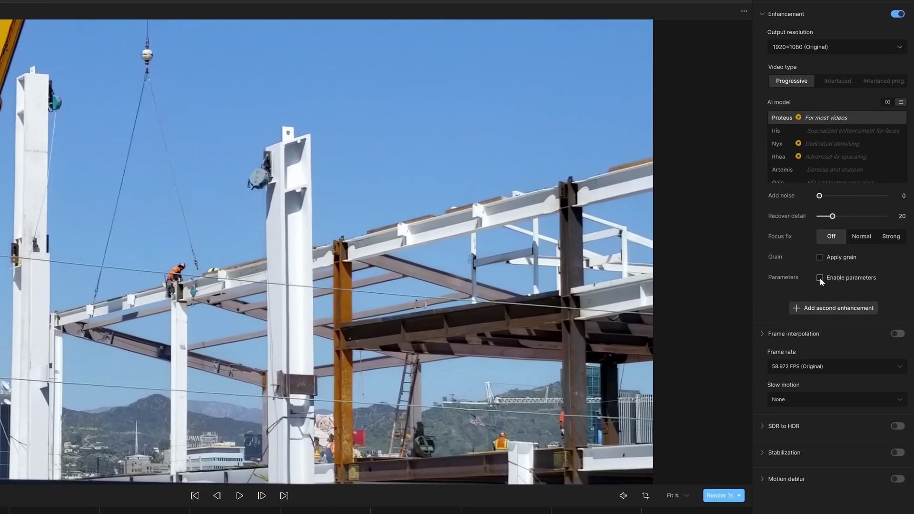
# Step: Enable Proteus parameters in Manual mode and raise all six sliders, including Sharpen and Dehalo, to 100
pyautogui.click(819, 278)
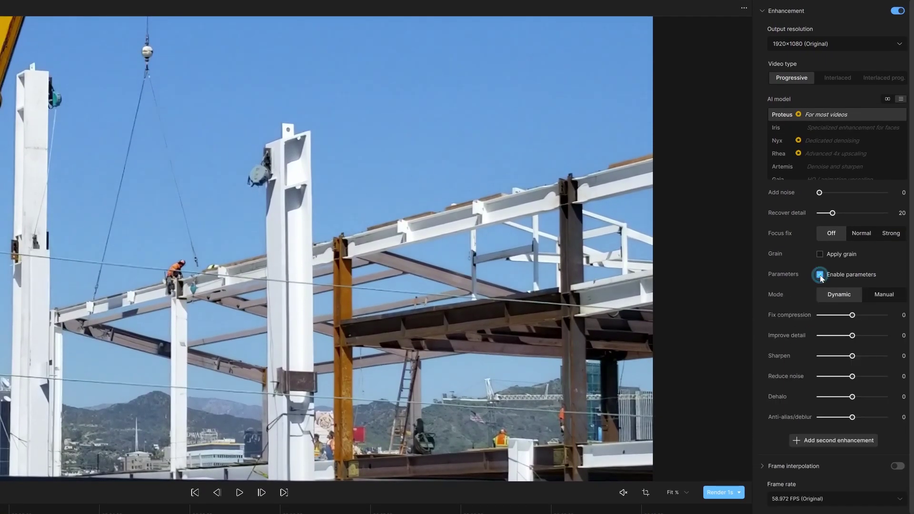
pyautogui.click(886, 300)
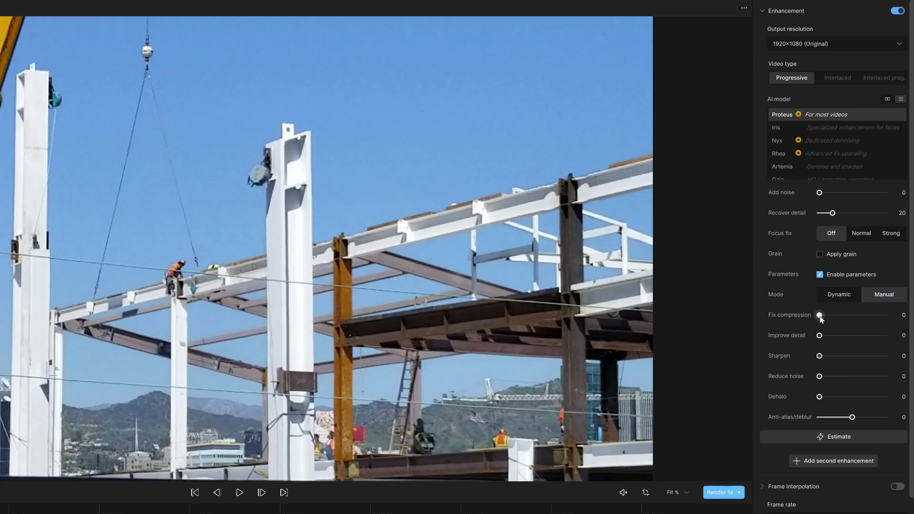
pyautogui.moveTo(820, 356); pyautogui.dragTo(884, 356)
pyautogui.moveTo(819, 335); pyautogui.dragTo(885, 336)
pyautogui.moveTo(819, 314); pyautogui.dragTo(885, 314)
pyautogui.scroll(-1, 821, 381)
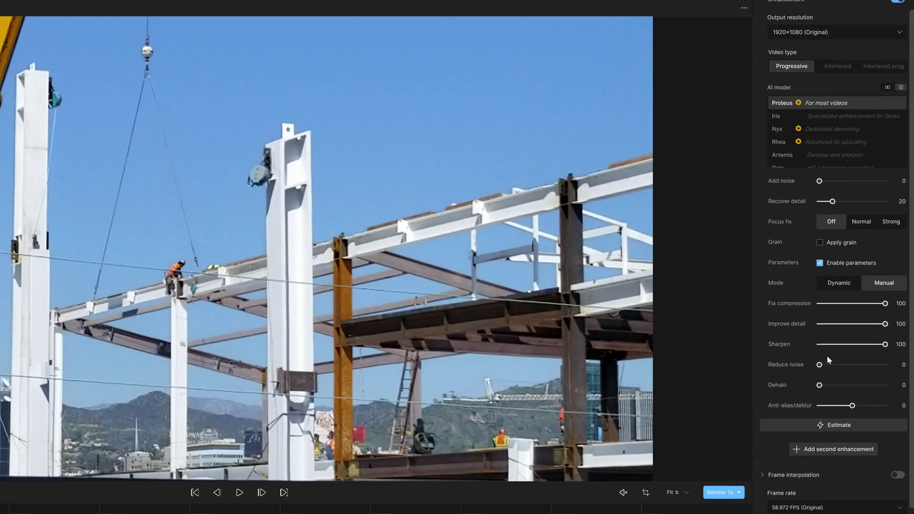
pyautogui.moveTo(819, 364); pyautogui.dragTo(884, 365)
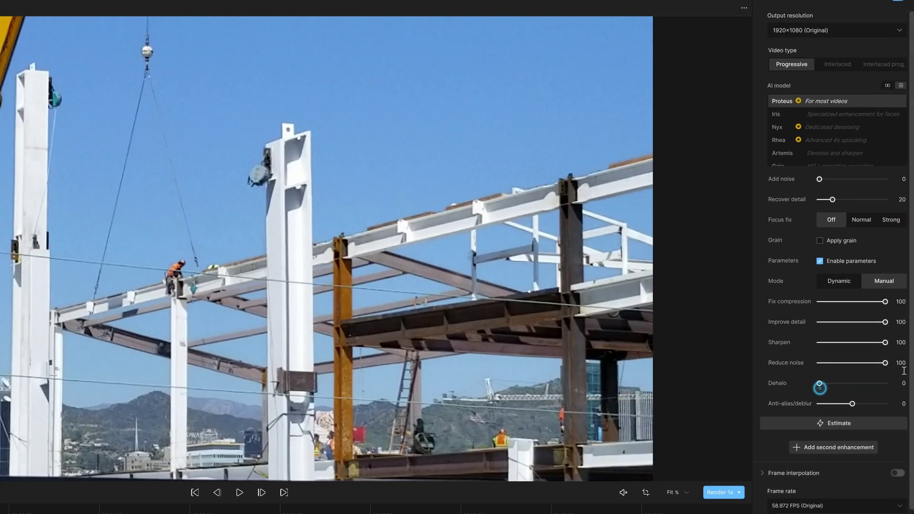
pyautogui.scroll(-1, 824, 383)
pyautogui.moveTo(819, 372); pyautogui.dragTo(885, 392)
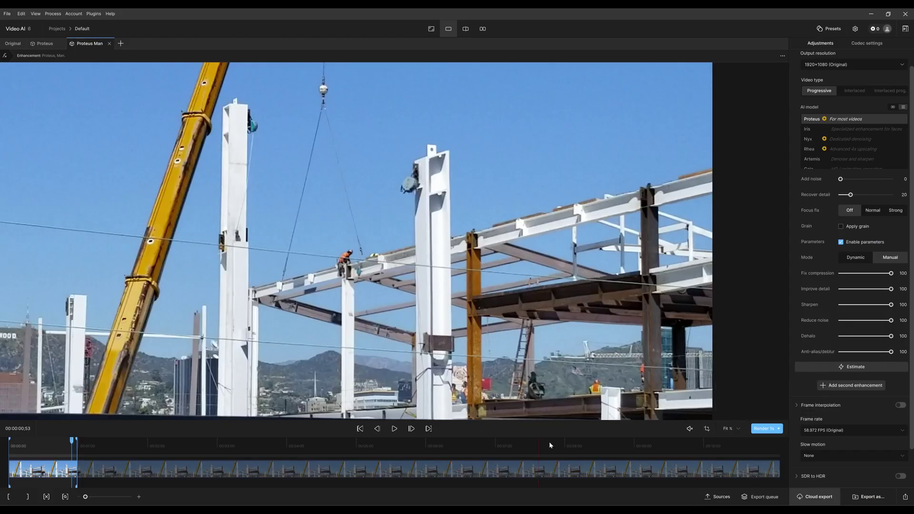
# Step: From the clip start, render a 1-second Proteus Man preview, then show the Proteus tab
pyautogui.click(360, 428)
pyautogui.click(763, 428)
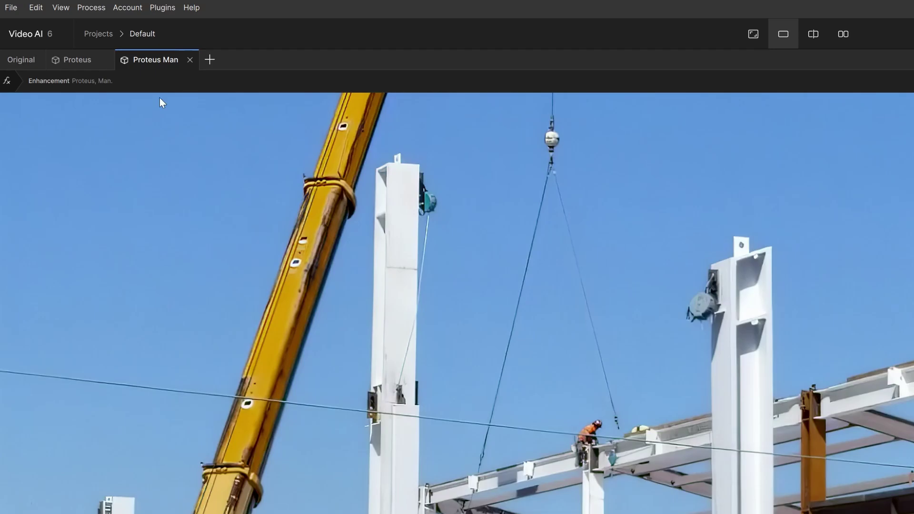
pyautogui.click(77, 61)
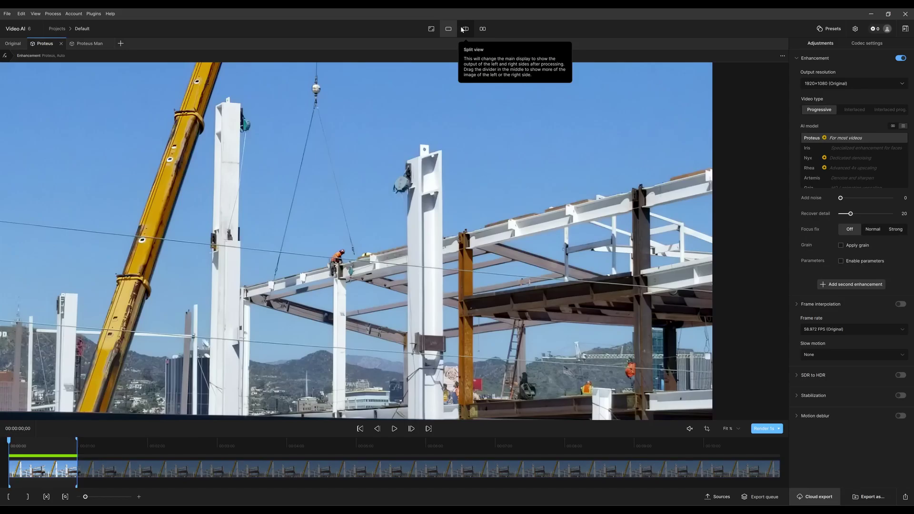
# Step: Set up a split comparison with Proteus Auto in the left pane and a wider Proteus Man side
pyautogui.click(813, 33)
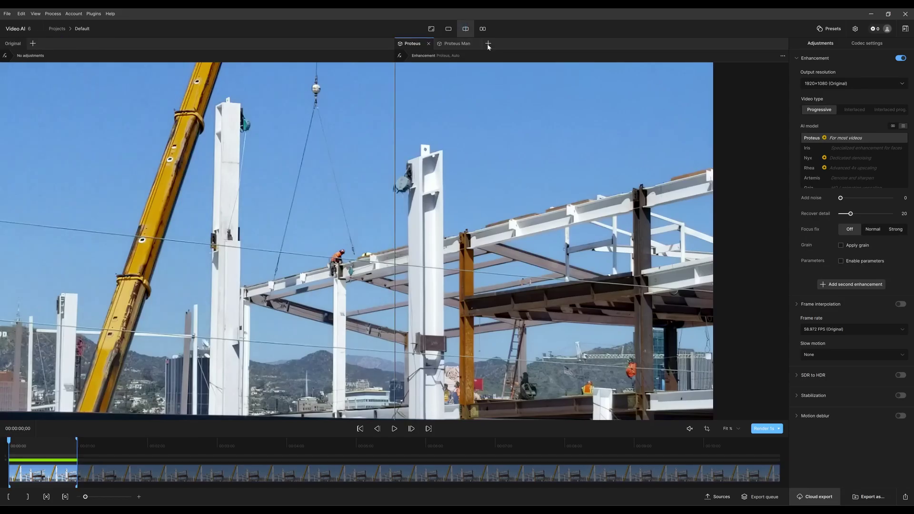
pyautogui.click(457, 44)
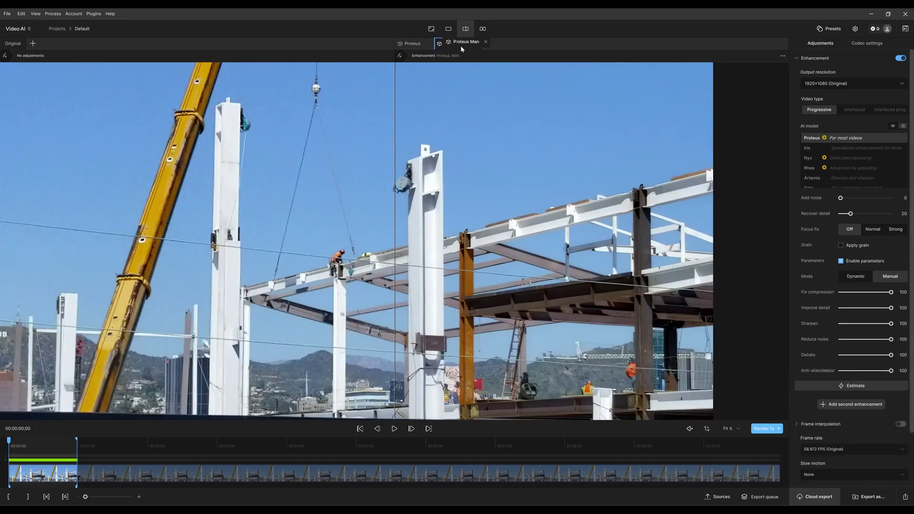
pyautogui.moveTo(412, 44); pyautogui.dragTo(267, 50)
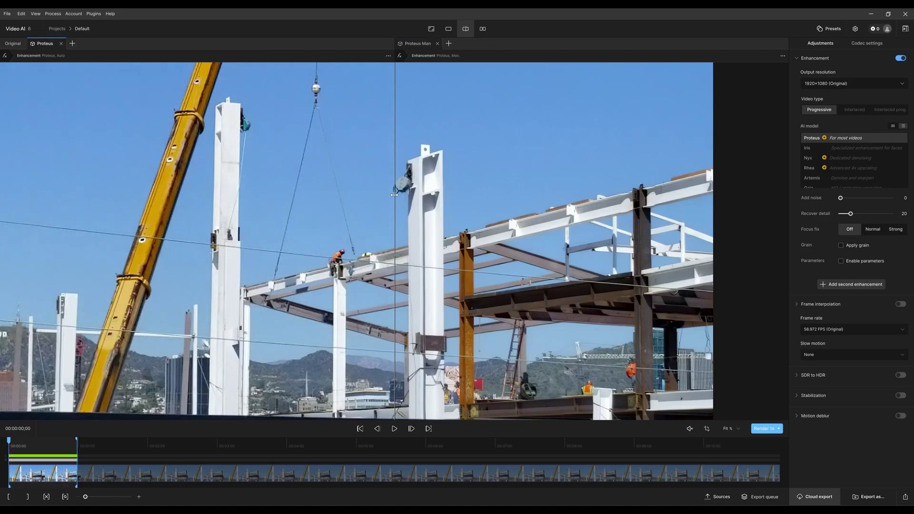
pyautogui.moveTo(393, 198); pyautogui.dragTo(222, 197)
# Step: Switch to Side-by-side view showing Proteus Auto and Proteus Man next to each other
pyautogui.scroll(3, 219, 197)
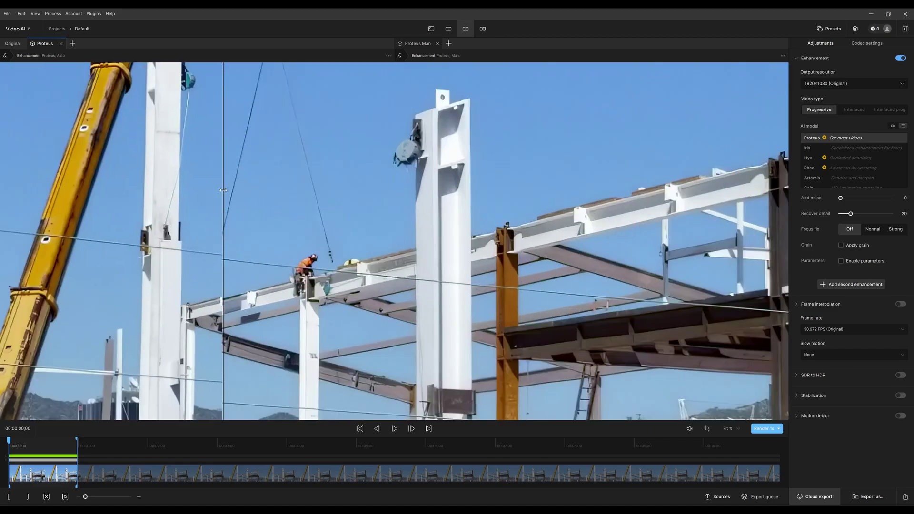
pyautogui.scroll(-3, 324, 202)
pyautogui.click(482, 29)
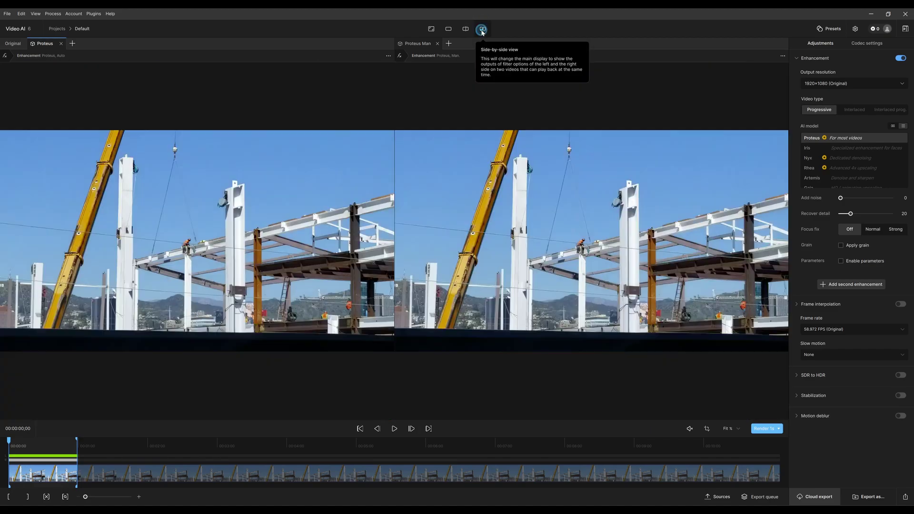
pyautogui.scroll(3, 378, 212)
pyautogui.scroll(4, 378, 212)
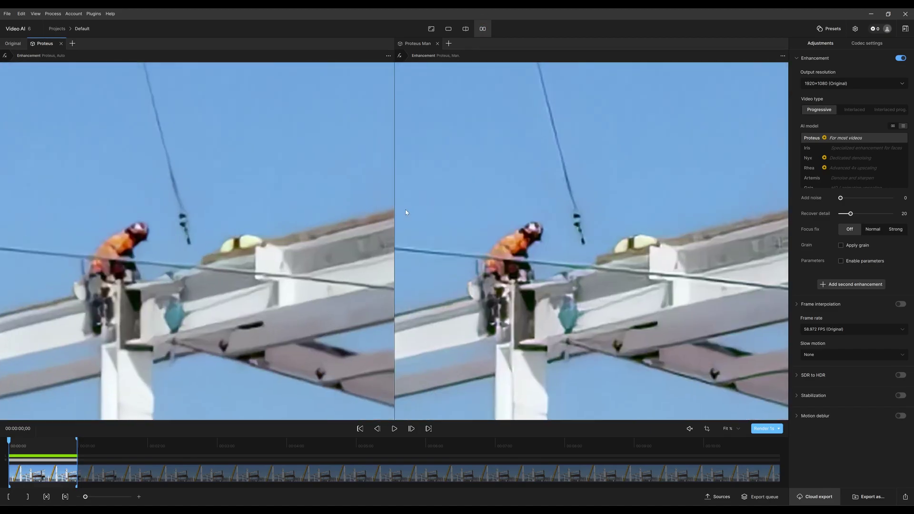
pyautogui.scroll(-7, 524, 209)
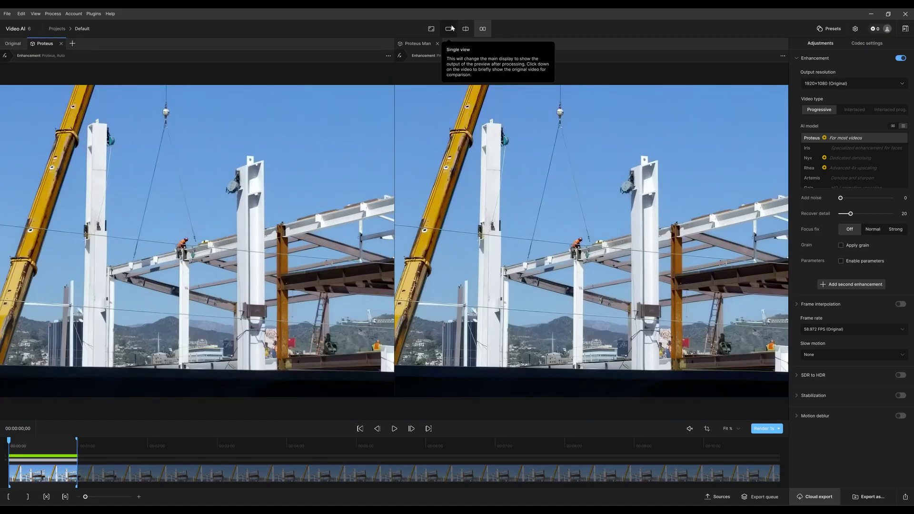
# Step: Return to Single view, set the Proteus tab as the comparison, and view Proteus Man
pyautogui.click(450, 29)
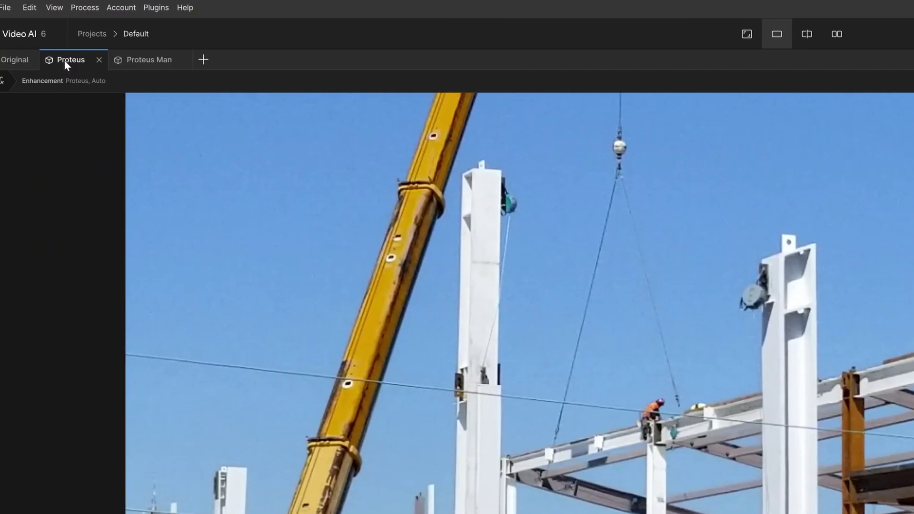
pyautogui.rightClick(65, 62)
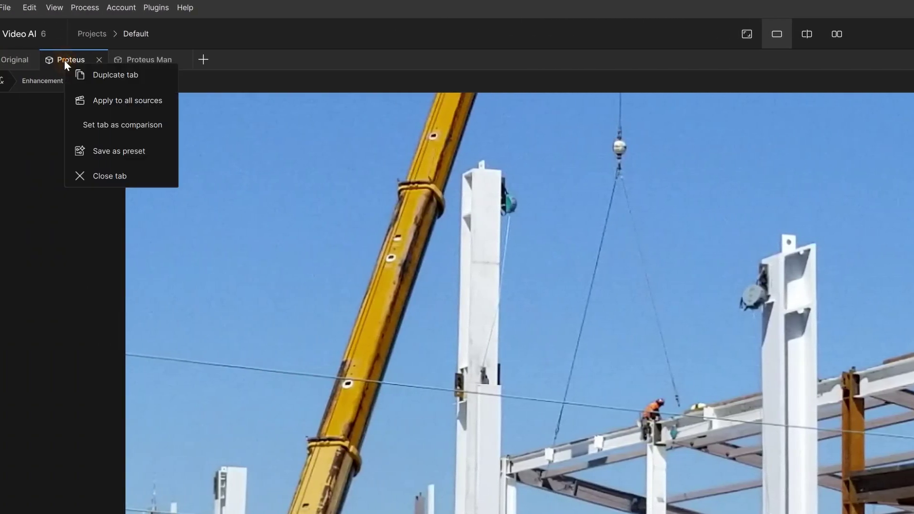
pyautogui.click(124, 128)
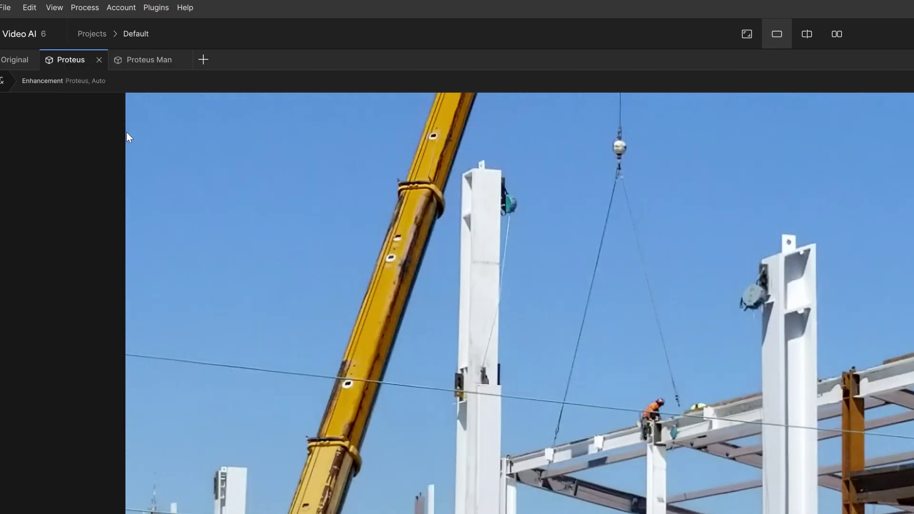
pyautogui.click(146, 61)
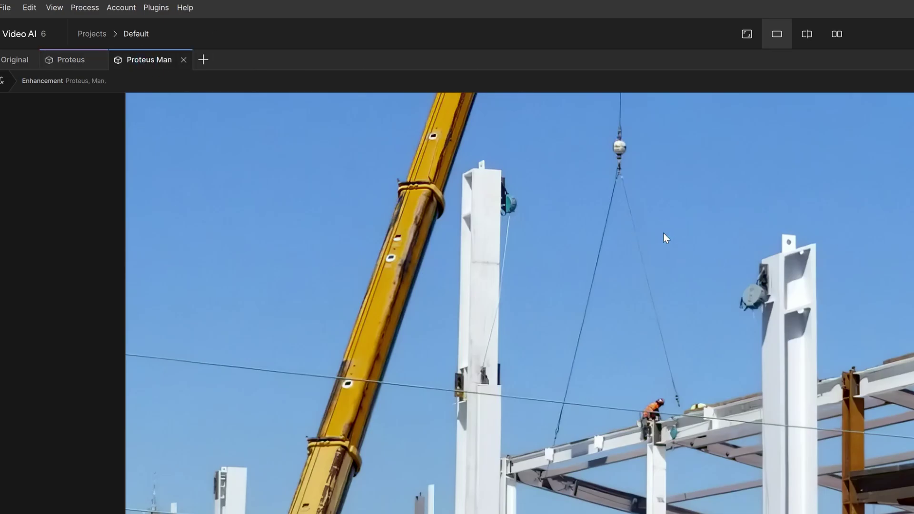
pyautogui.scroll(5, 776, 357)
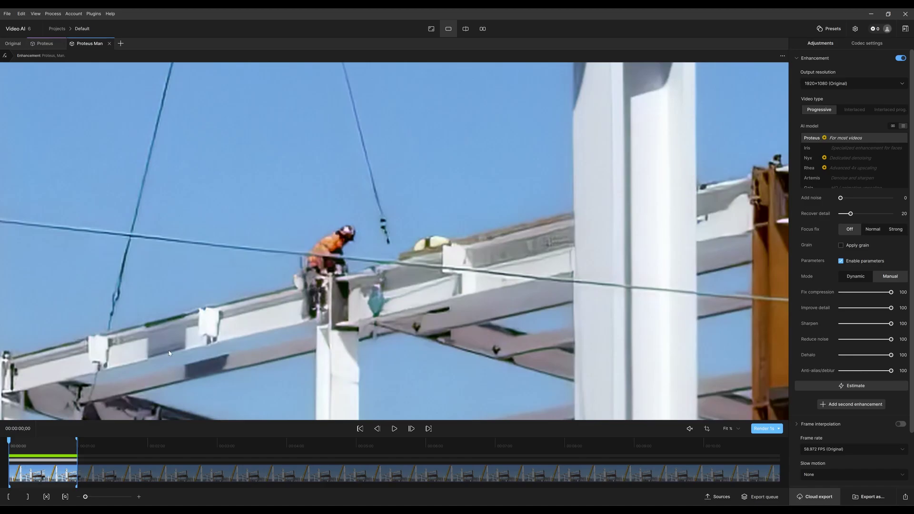
# Step: Clear the in/out range, render a 2s preview, and switch to the Proteus Man tab
pyautogui.click(46, 496)
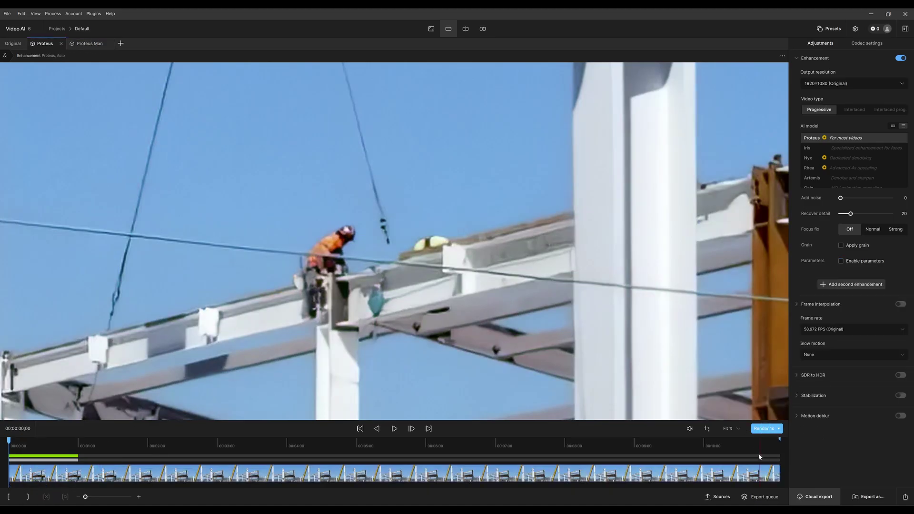
pyautogui.click(778, 428)
pyautogui.click(756, 444)
pyautogui.click(764, 428)
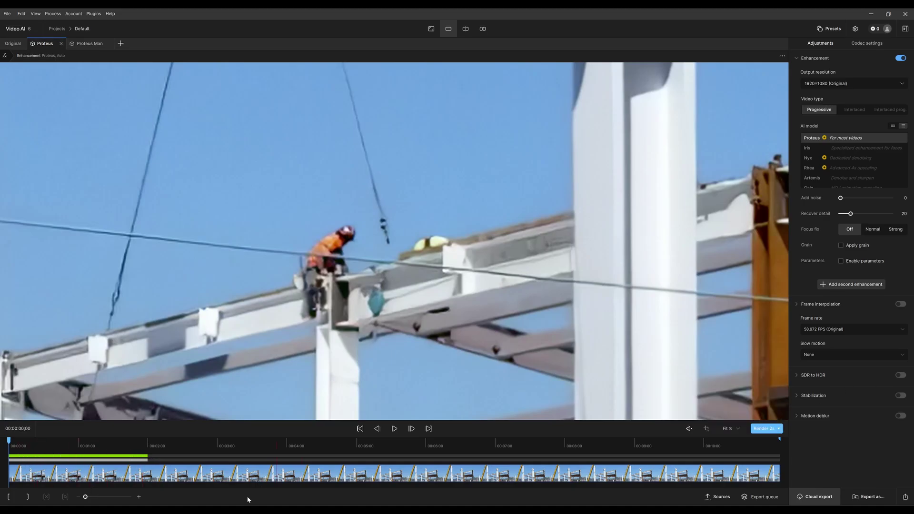
pyautogui.click(86, 45)
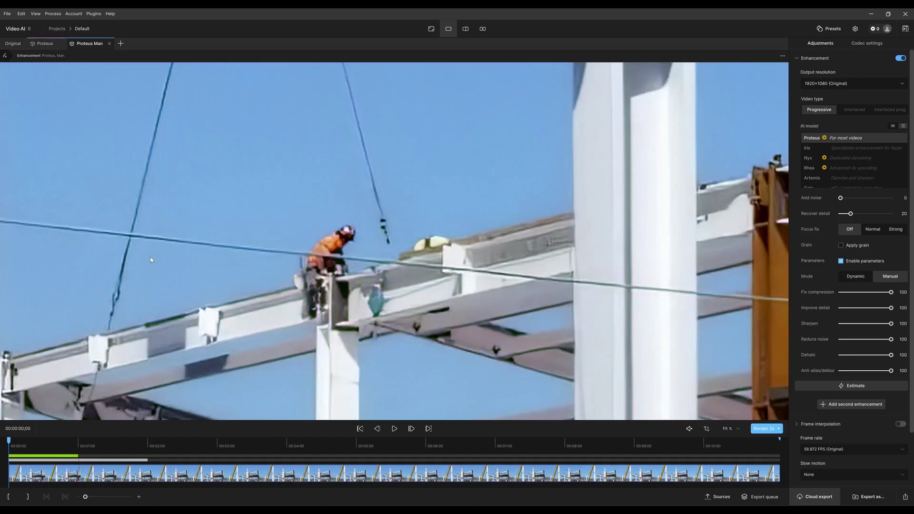
# Step: Jump to frame 00:00:00;49 and view the Proteus Auto result there
pyautogui.click(68, 446)
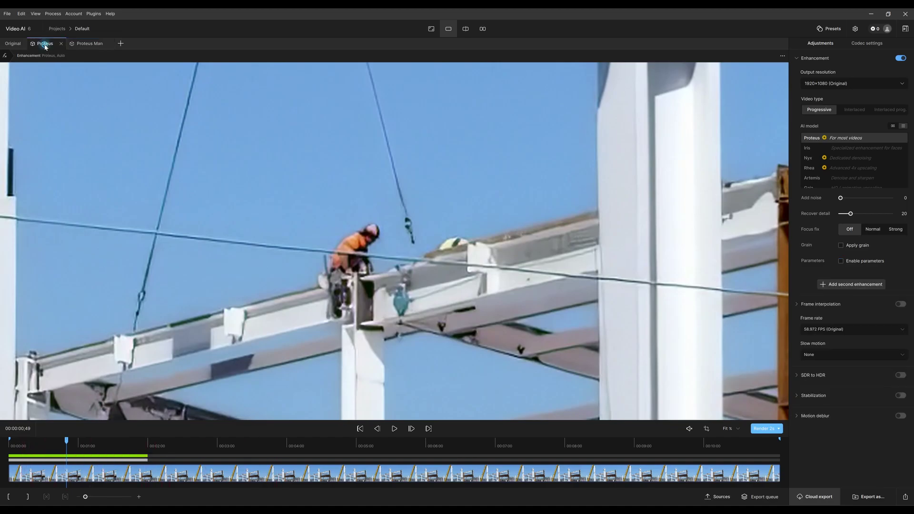
pyautogui.click(85, 44)
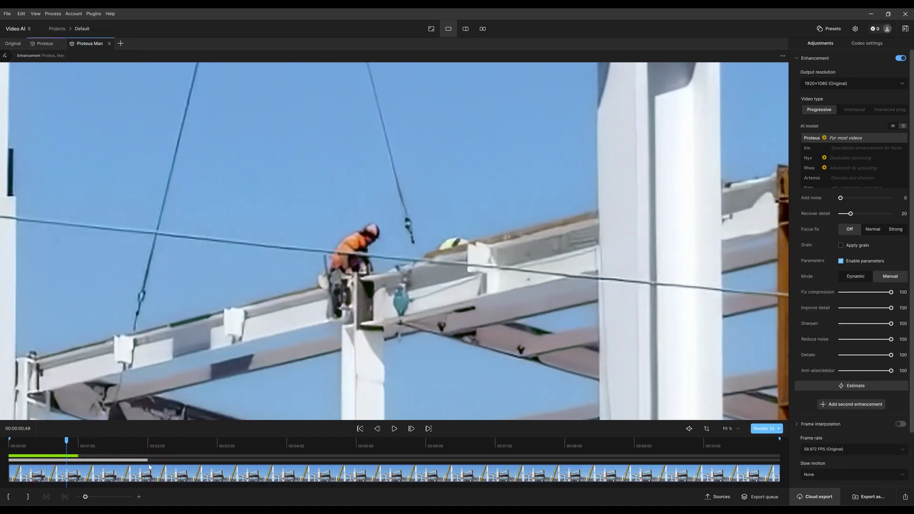
# Step: Remove the Proteus tab as comparison and return to the Proteus Man frame at 00:00:00;49
pyautogui.rightClick(45, 43)
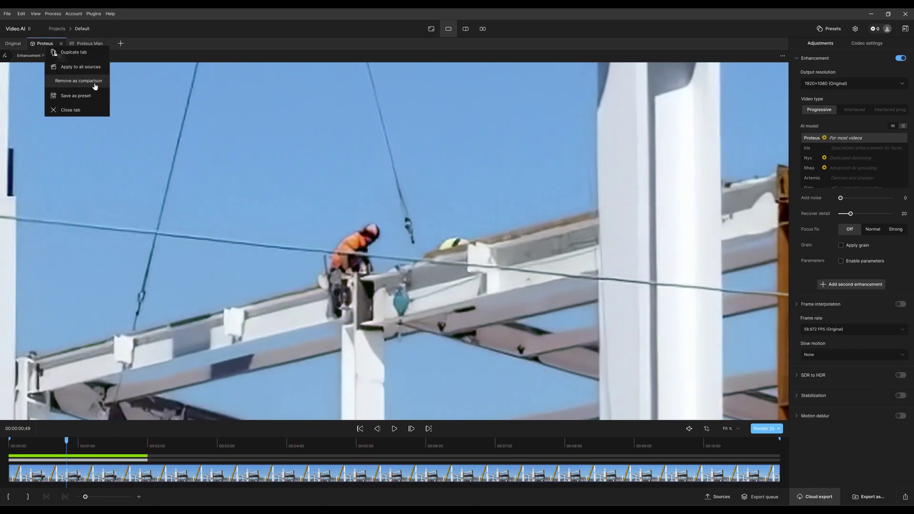
pyautogui.click(196, 29)
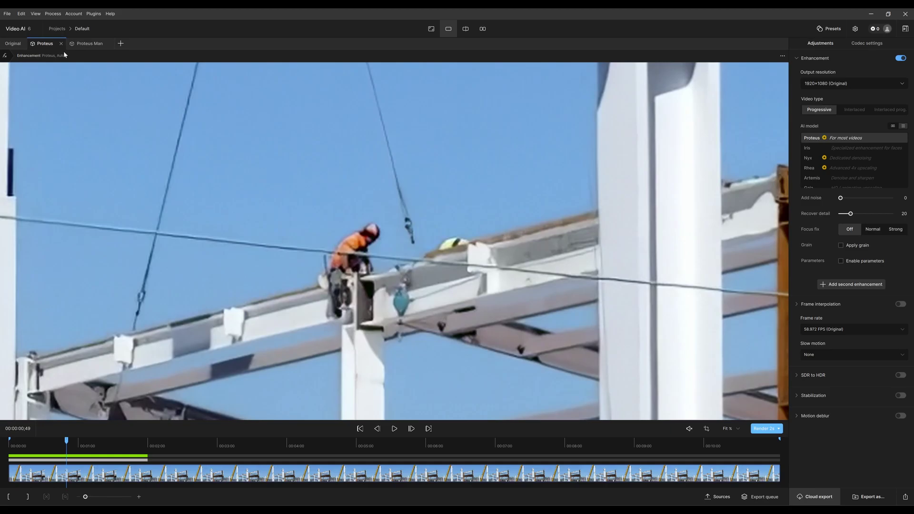
pyautogui.rightClick(41, 45)
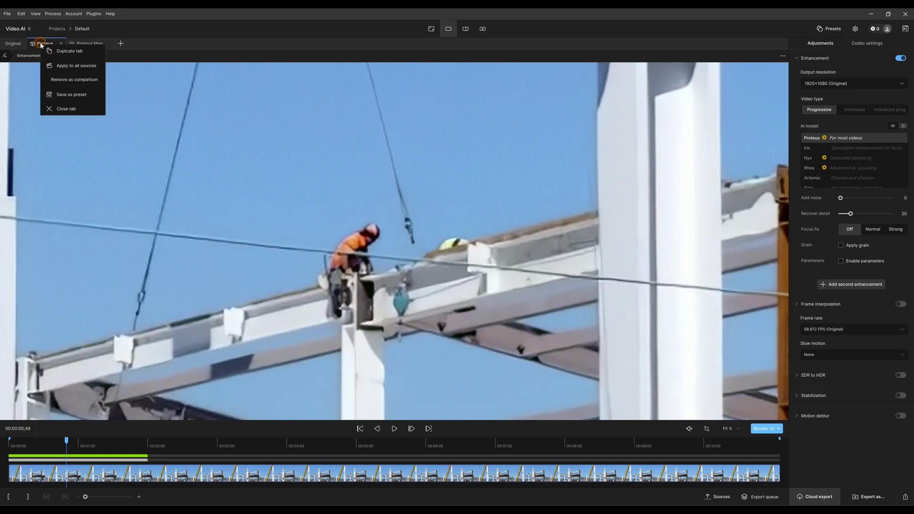
pyautogui.click(69, 82)
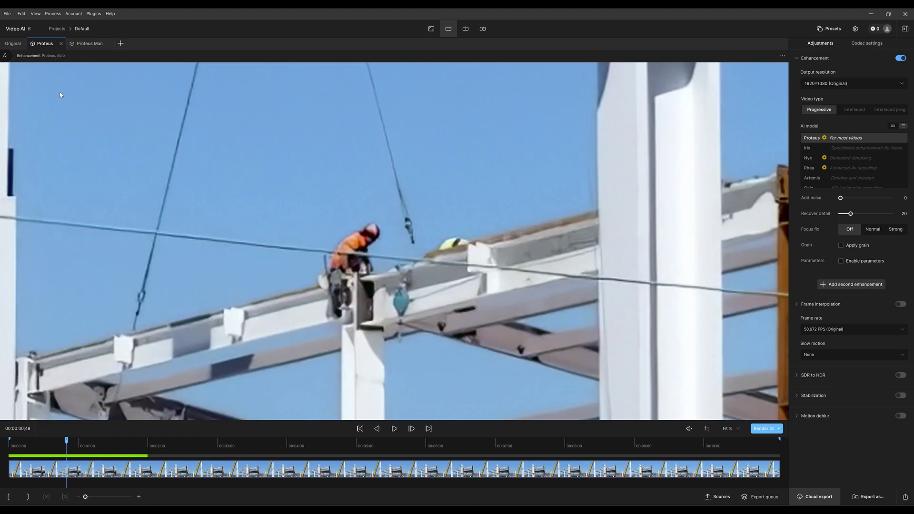
pyautogui.click(91, 49)
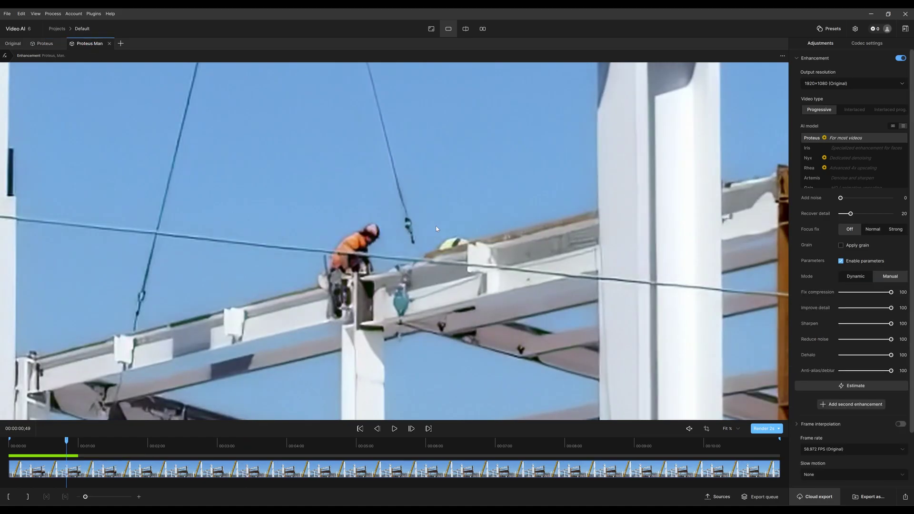
pyautogui.click(361, 199)
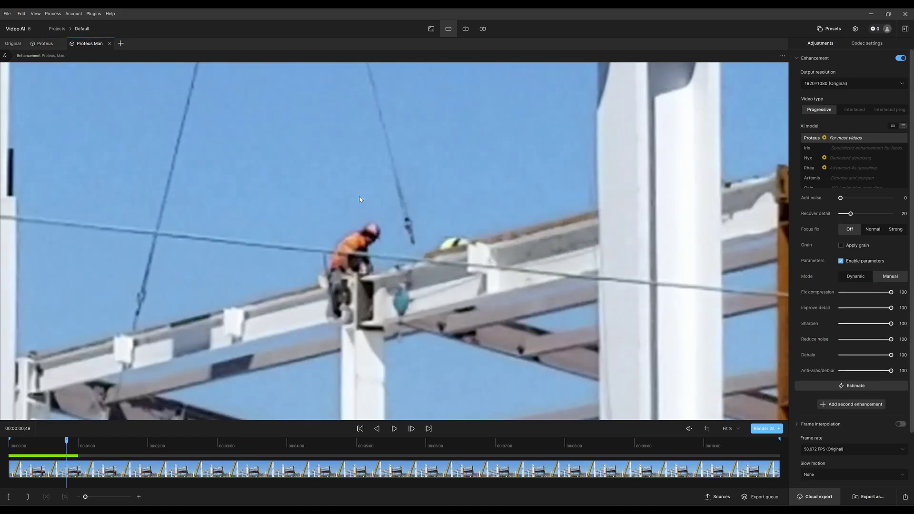